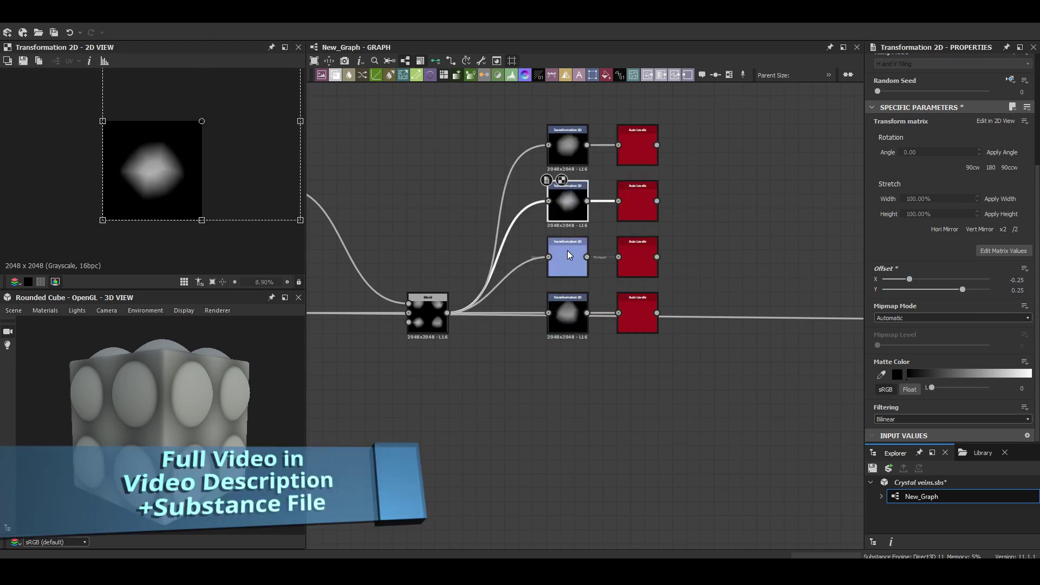
- Add a Tile Sampler for the blob tiles and check the Non Uniform Blur result
{"action": "key", "text": "space"}
{"action": "left_click", "coordinate": [723, 350]}
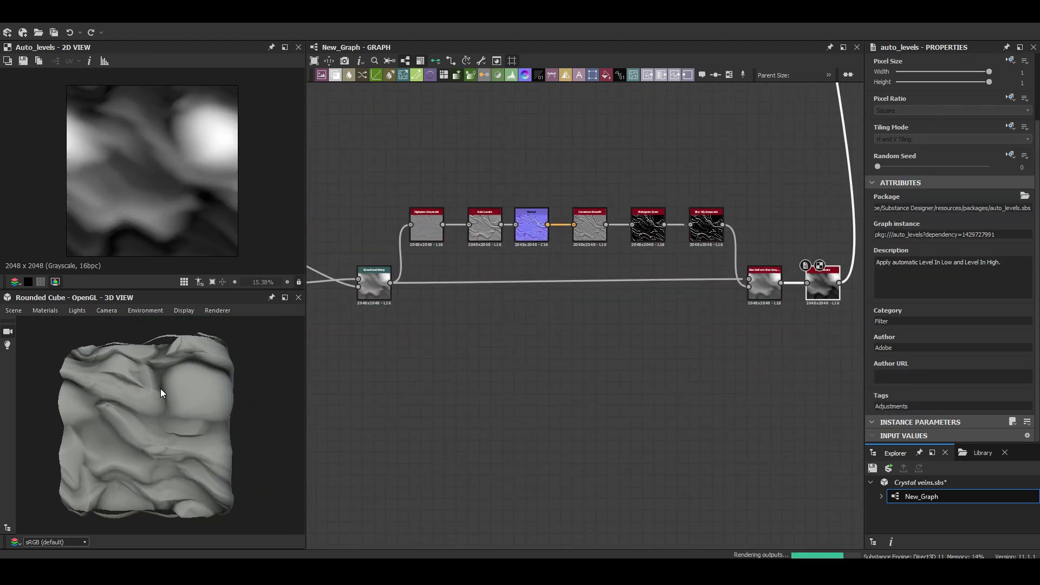
{"action": "left_click", "coordinate": [758, 286]}
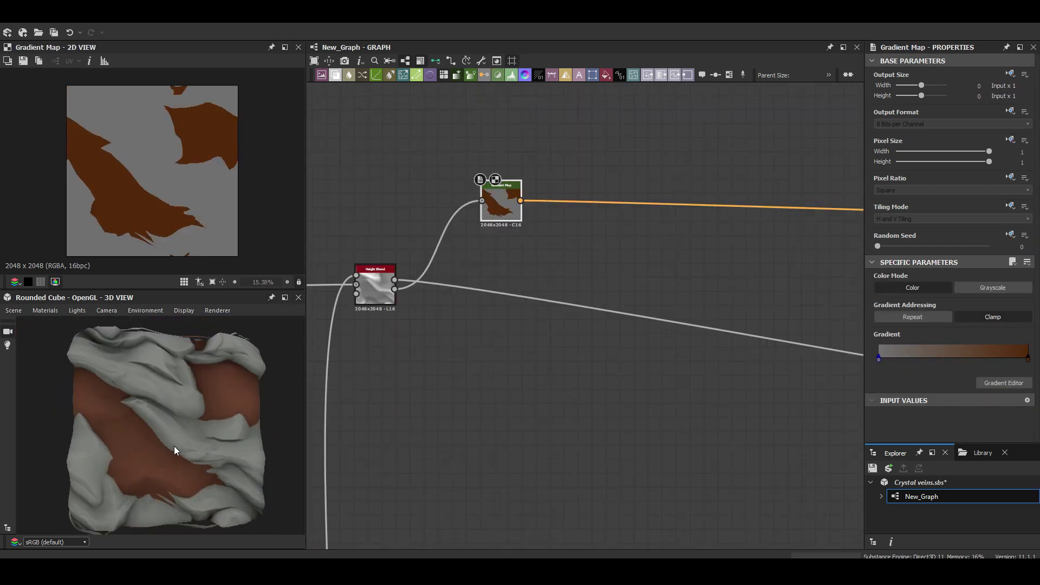
- Insert Auto Levels and Levels before the Height Blend, then review the Blur HQ Grayscale output
{"action": "scroll", "coordinate": [165, 451], "scroll_direction": "up", "scroll_amount": 5}
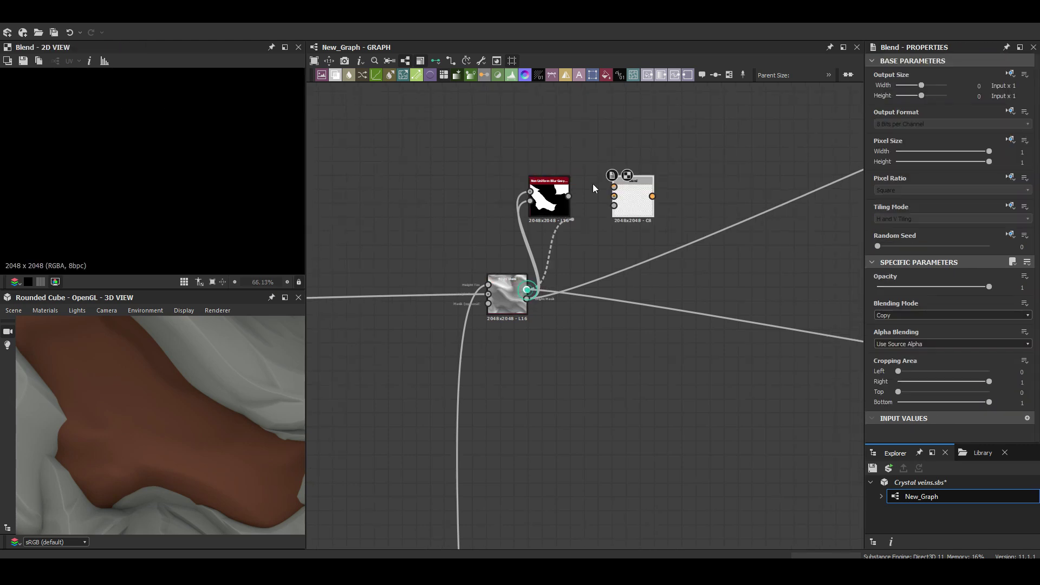
{"action": "double_click", "coordinate": [509, 295]}
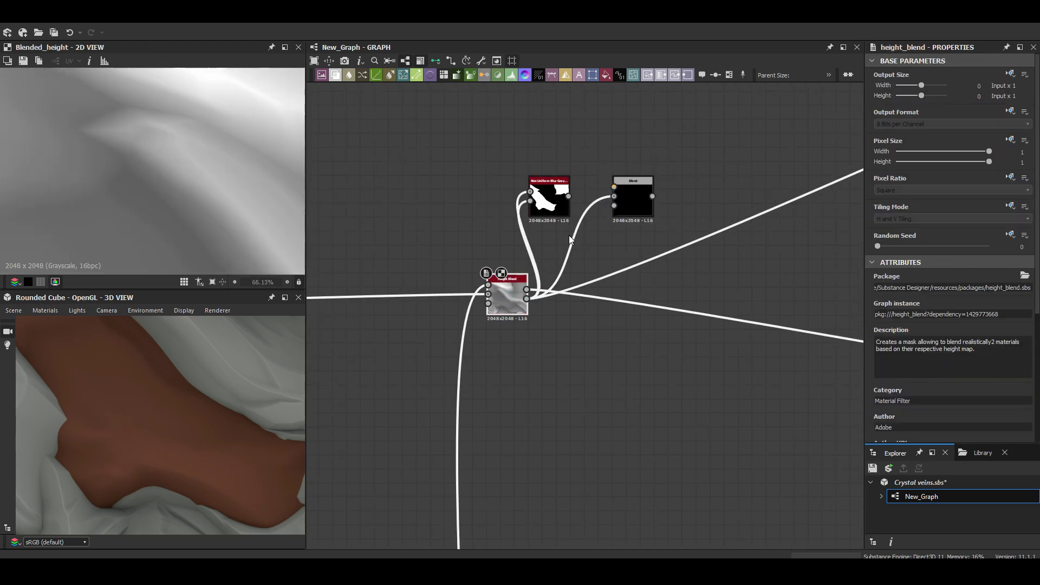
{"action": "left_click", "coordinate": [666, 290]}
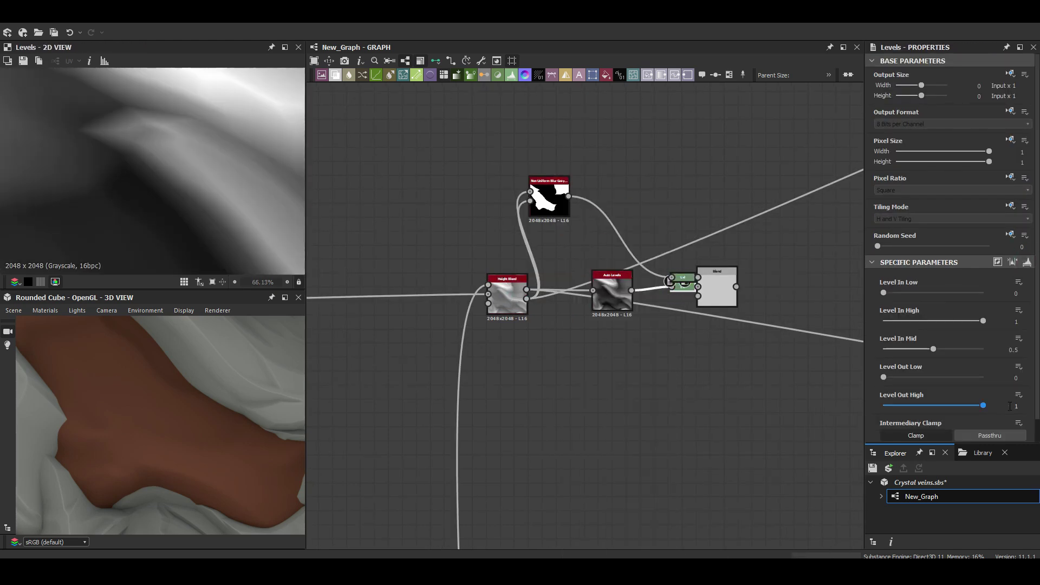
{"action": "scroll", "coordinate": [903, 313], "scroll_direction": "down", "scroll_amount": 1}
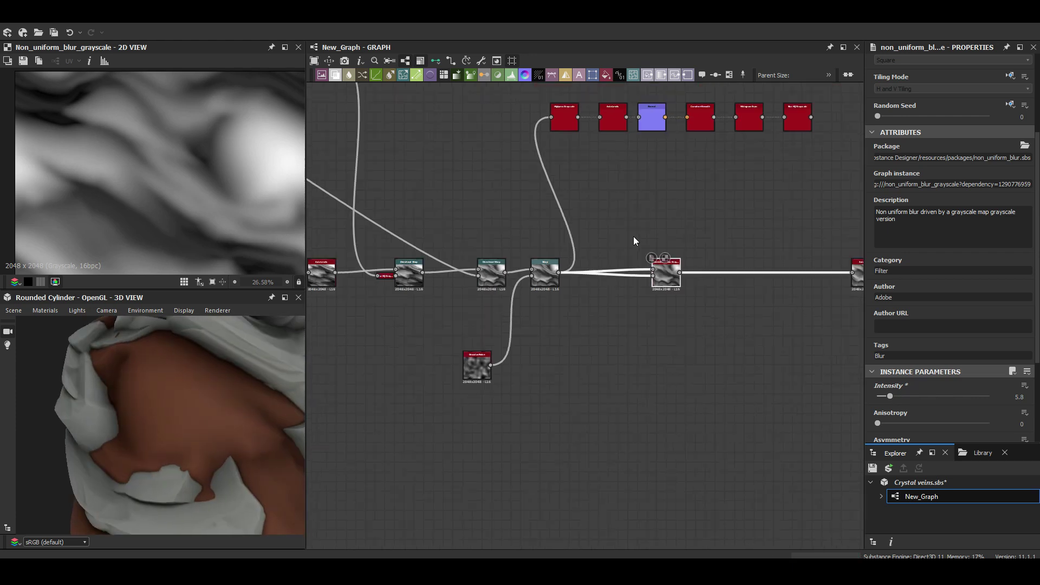
{"action": "scroll", "coordinate": [742, 163], "scroll_direction": "up", "scroll_amount": 3}
{"action": "double_click", "coordinate": [742, 163]}
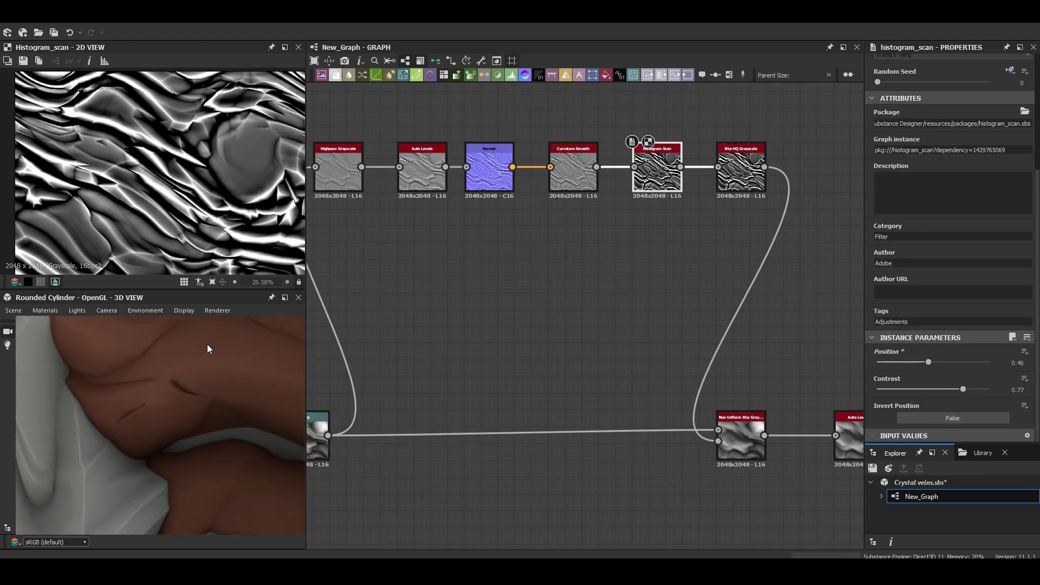
- Inspect the Warp output, lower the Levels white point and raise Mask Random to 0.75
{"action": "left_click_drag", "start_coordinate": [215, 375], "coordinate": [152, 381]}
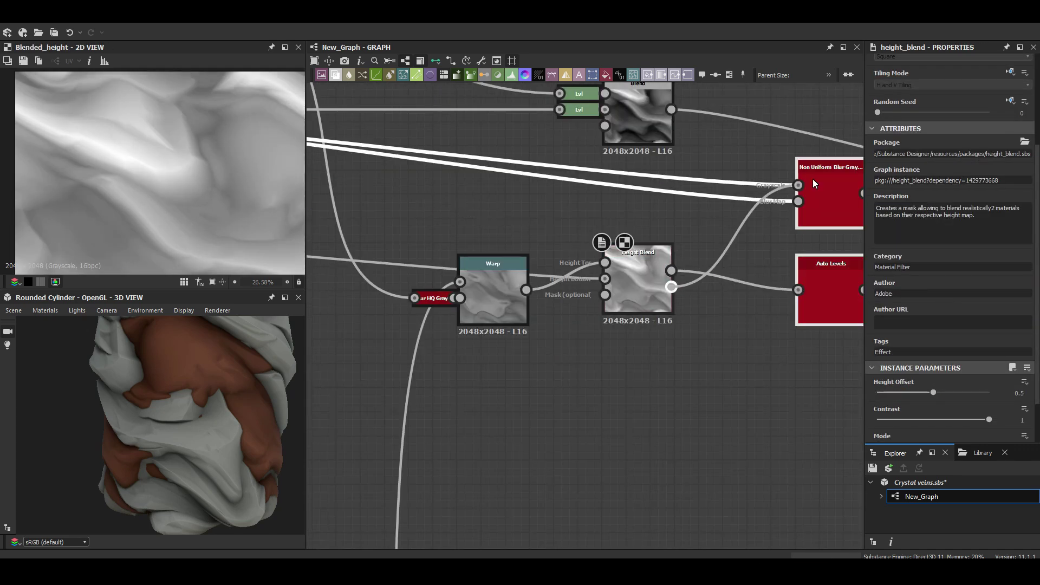
{"action": "scroll", "coordinate": [815, 184], "scroll_direction": "down", "scroll_amount": 3}
{"action": "mouse_move", "coordinate": [541, 281]}
{"action": "middle_mouse_down"}
{"action": "mouse_move", "coordinate": [796, 347]}
{"action": "mouse_move", "coordinate": [552, 381]}
{"action": "middle_mouse_up"}
{"action": "scroll", "coordinate": [498, 282], "scroll_direction": "up", "scroll_amount": 2}
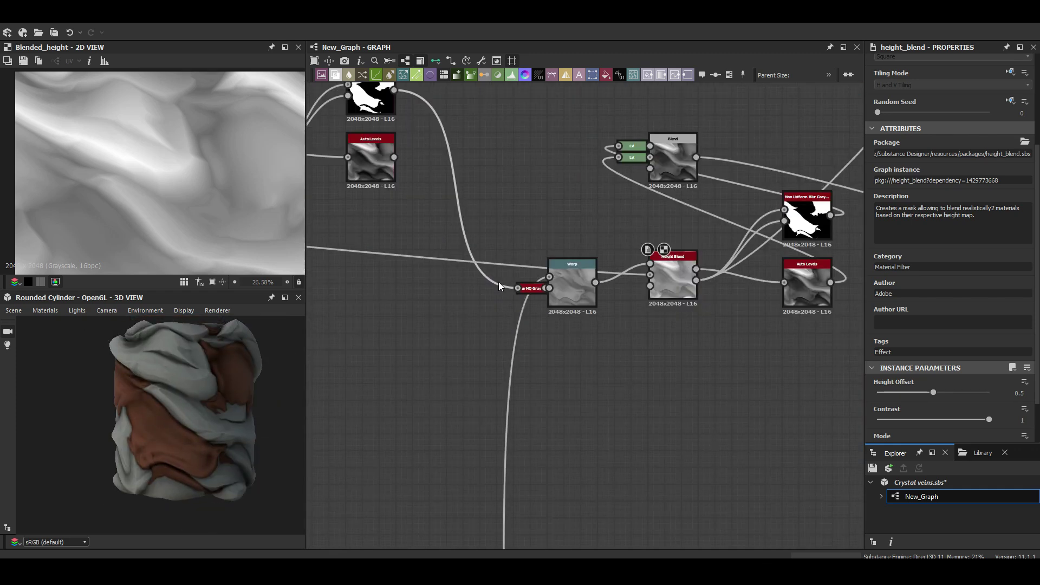
{"action": "left_click", "coordinate": [572, 281]}
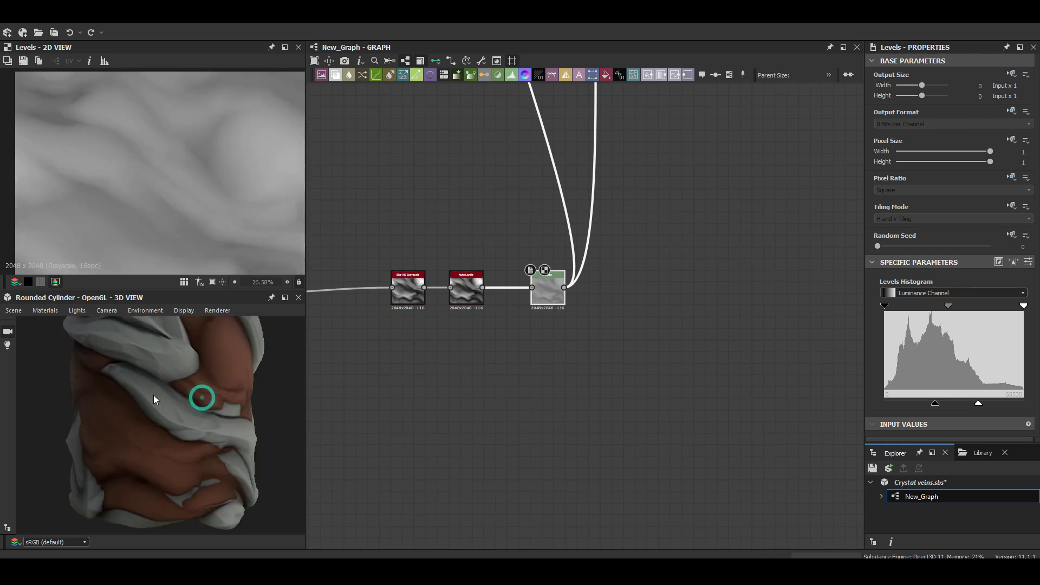
{"action": "left_click_drag", "start_coordinate": [978, 403], "coordinate": [956, 404]}
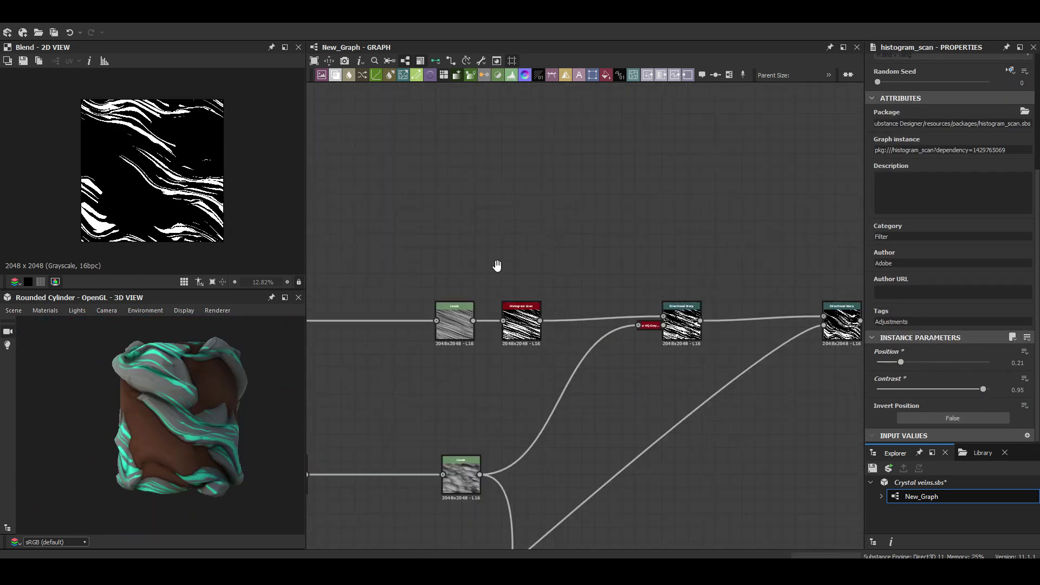
{"action": "left_click_drag", "start_coordinate": [957, 309], "coordinate": [962, 308]}
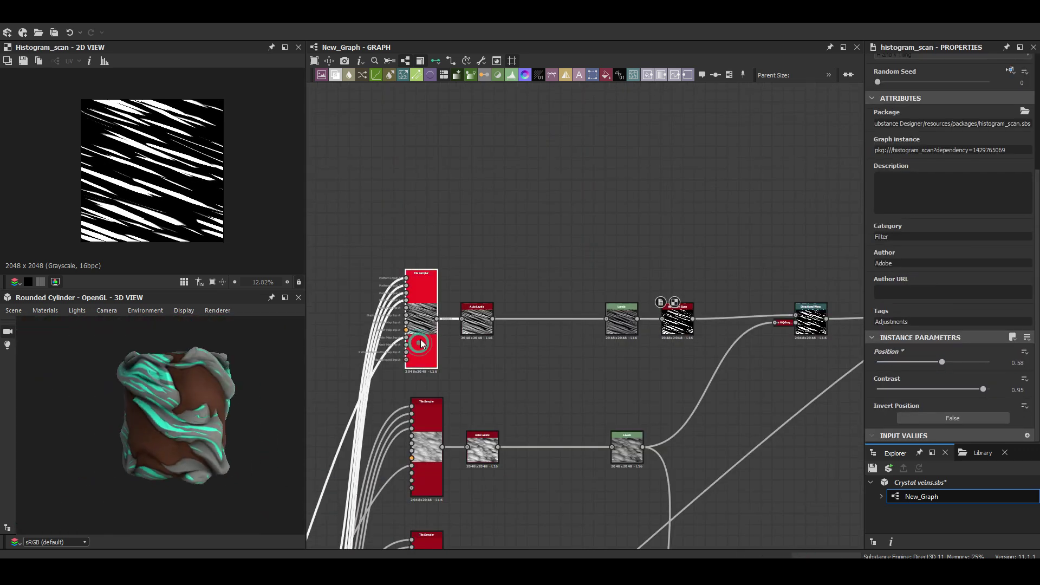
- Switch the 3D preview mesh to Rounded Cube and look closely at its surface
{"action": "left_click_drag", "start_coordinate": [195, 404], "coordinate": [259, 430]}
{"action": "scroll", "coordinate": [227, 438], "scroll_direction": "up", "scroll_amount": 3}
{"action": "left_click_drag", "start_coordinate": [204, 448], "coordinate": [160, 411]}
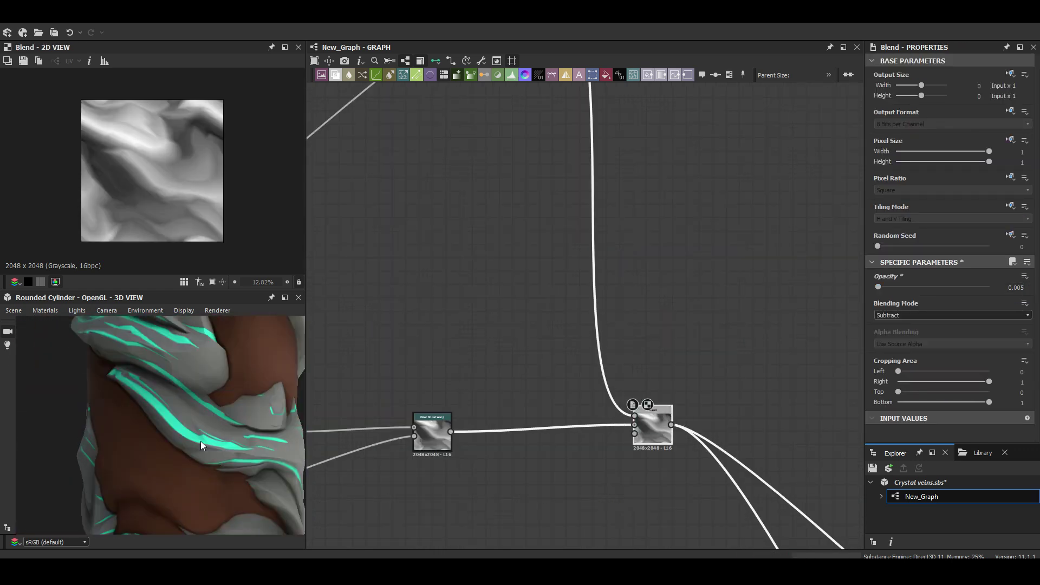
{"action": "left_click", "coordinate": [13, 311]}
{"action": "left_click", "coordinate": [32, 162]}
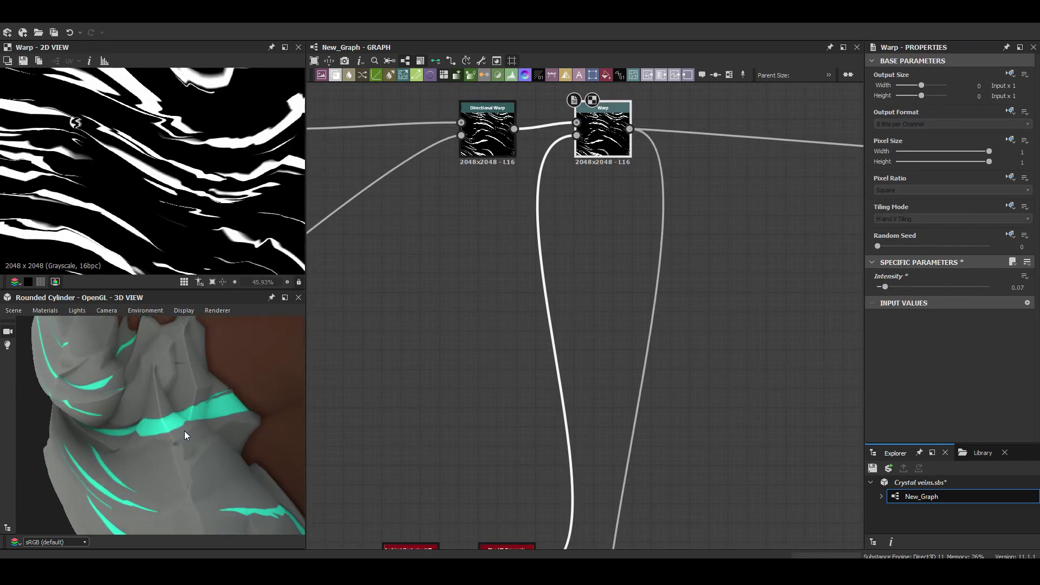
- Inspect the Blur HQ Grayscale and Warp nodes feeding the crystal veins
{"action": "scroll", "coordinate": [563, 217], "scroll_direction": "down", "scroll_amount": 3}
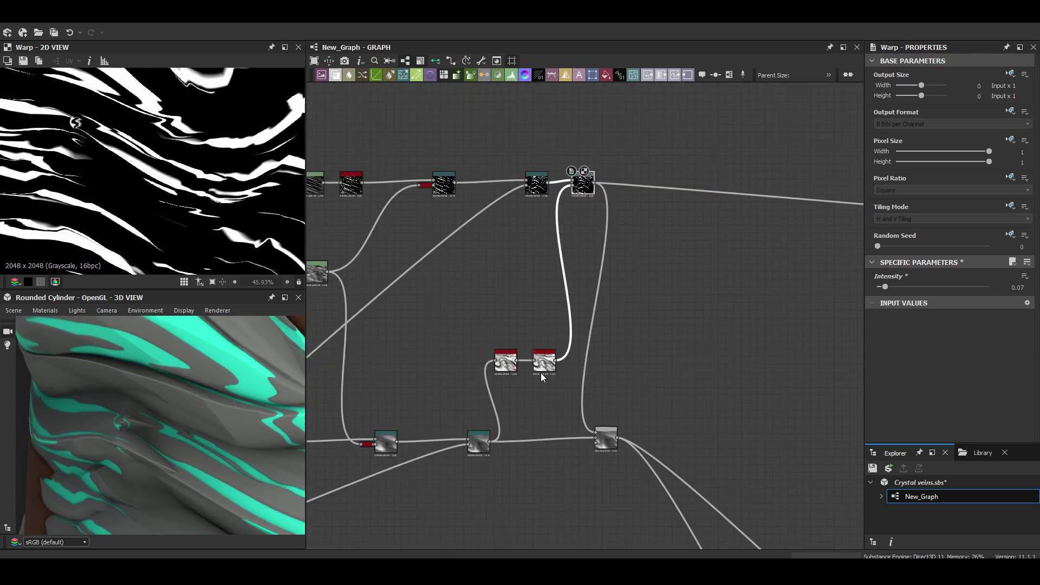
{"action": "left_click", "coordinate": [541, 363]}
{"action": "scroll", "coordinate": [325, 363], "scroll_direction": "down", "scroll_amount": 1}
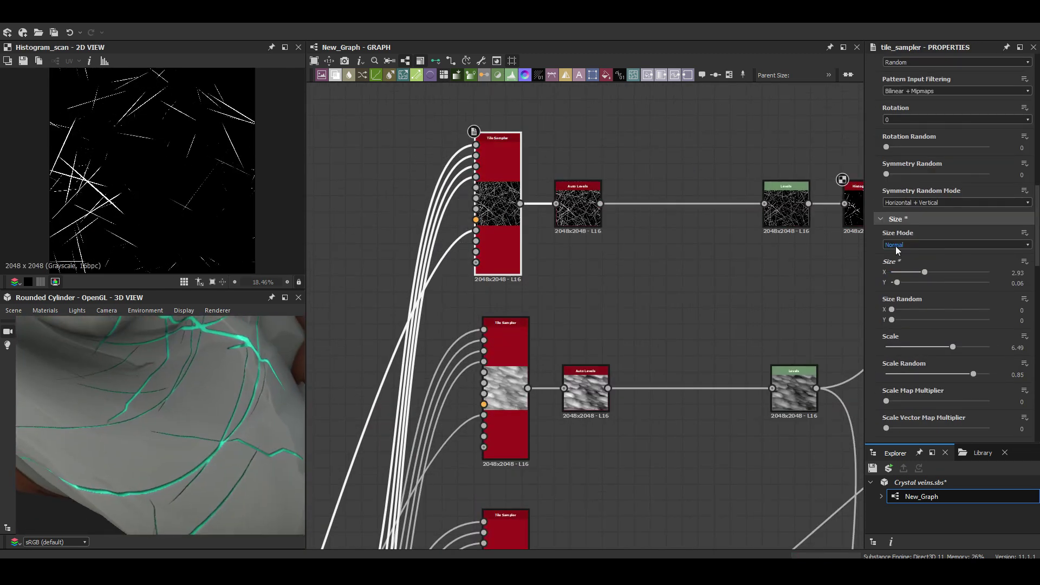
{"action": "left_click", "coordinate": [706, 201]}
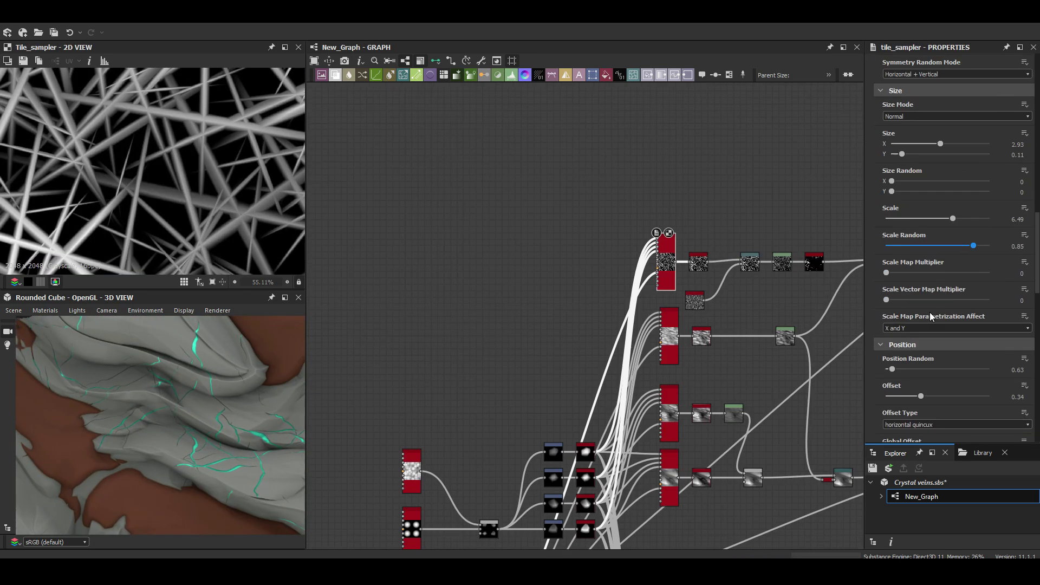
- Orbit the rounded cube preview to check the branching teal cracks
{"action": "mouse_move", "coordinate": [220, 359]}
{"action": "left_mouse_down"}
{"action": "mouse_move", "coordinate": [209, 400]}
{"action": "mouse_move", "coordinate": [171, 349]}
{"action": "left_mouse_up"}
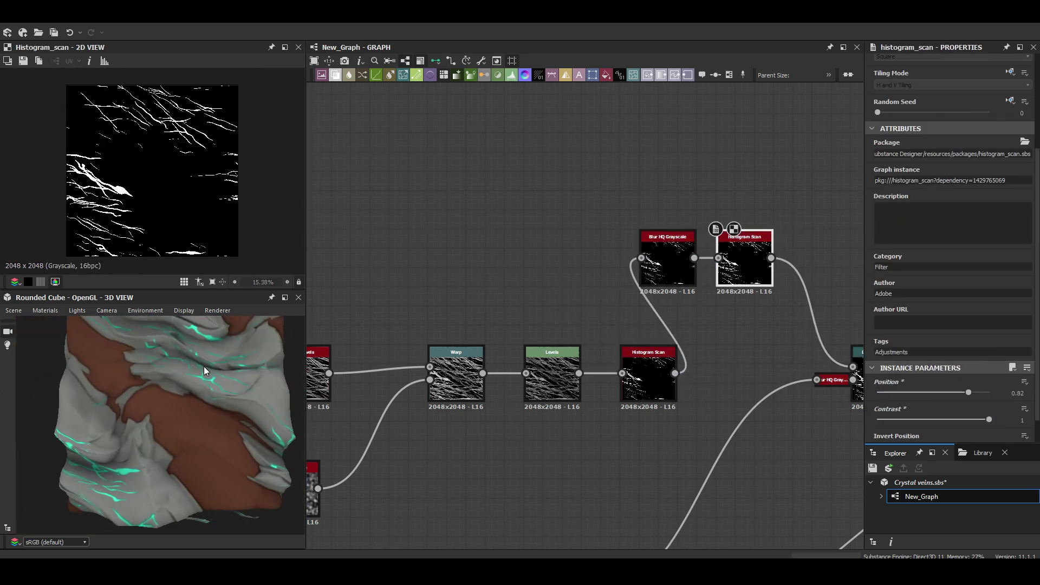
{"action": "scroll", "coordinate": [580, 204], "scroll_direction": "down", "scroll_amount": 5}
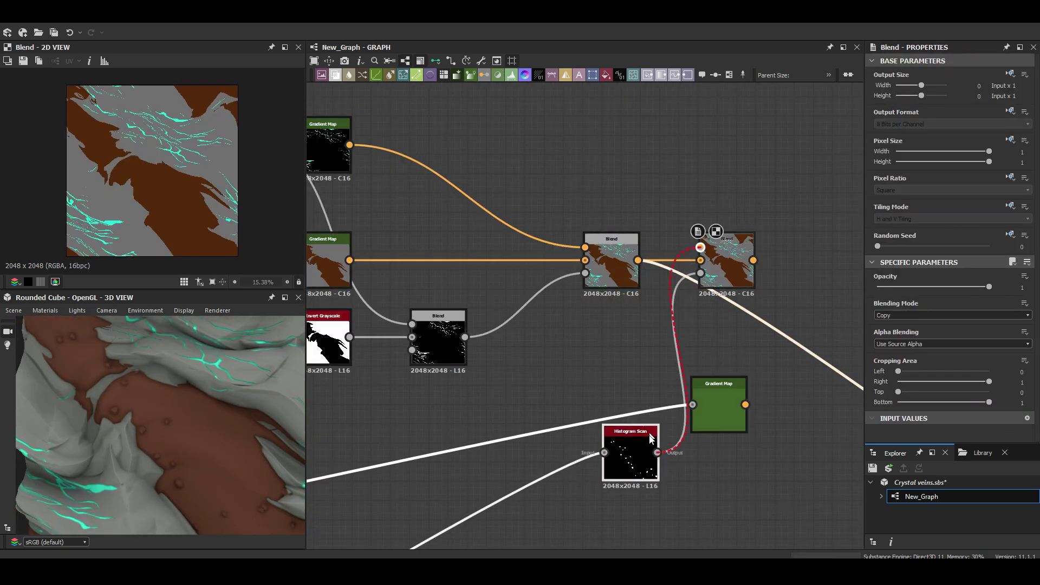
- Add blur nodes for the pebbles and set the Blend mode to Max (Lighten)
{"action": "scroll", "coordinate": [163, 422], "scroll_direction": "down", "scroll_amount": 5}
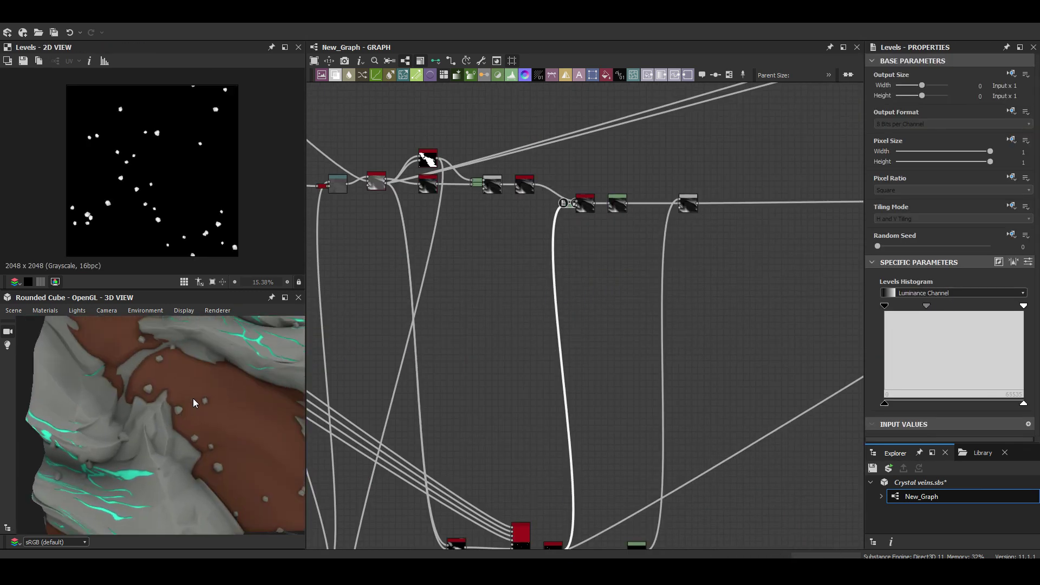
{"action": "key", "text": "space"}
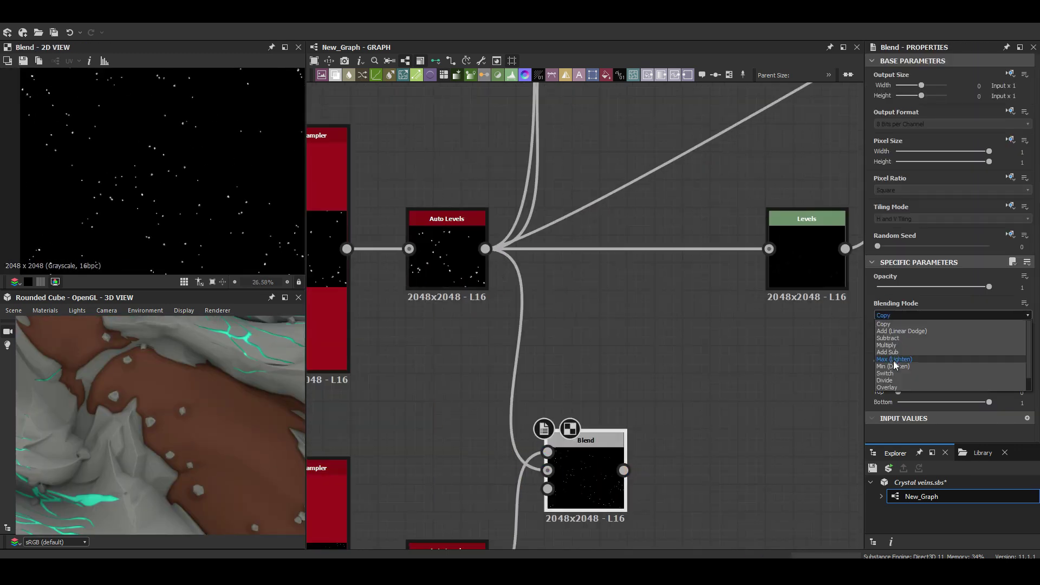
{"action": "left_click", "coordinate": [894, 360]}
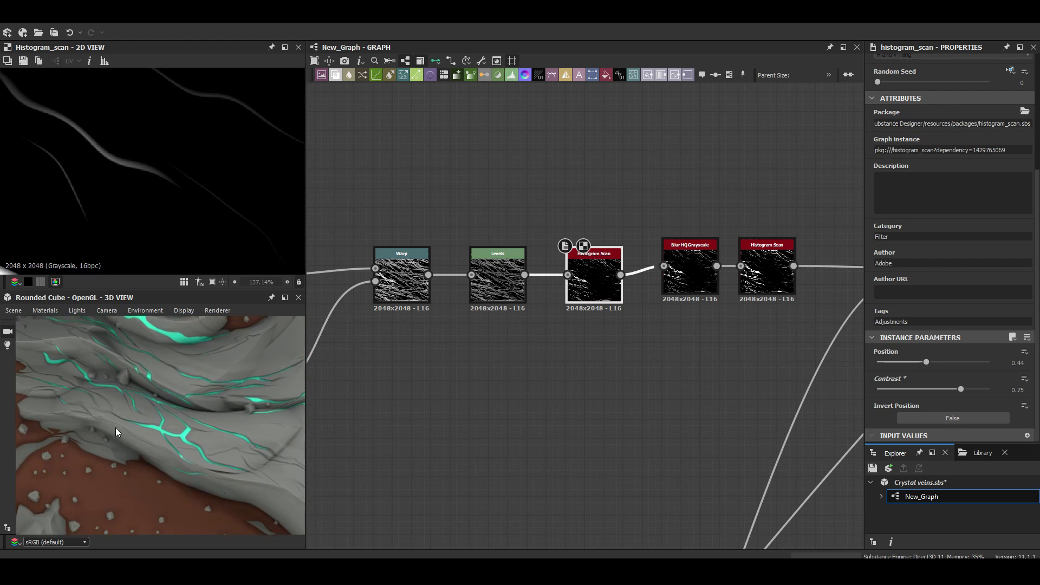
- Raise the crack contrast to 0.86 and add a Shape node for the fern frond
{"action": "left_click_drag", "start_coordinate": [961, 389], "coordinate": [973, 390]}
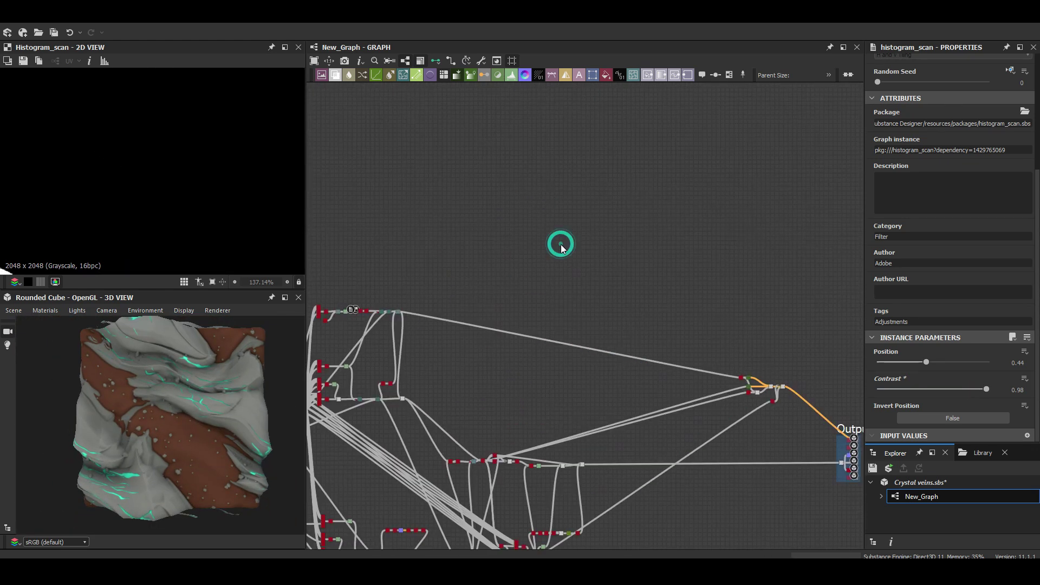
{"action": "key", "text": "space"}
{"action": "type", "text": "SHAP"}
{"action": "key", "text": "Return"}
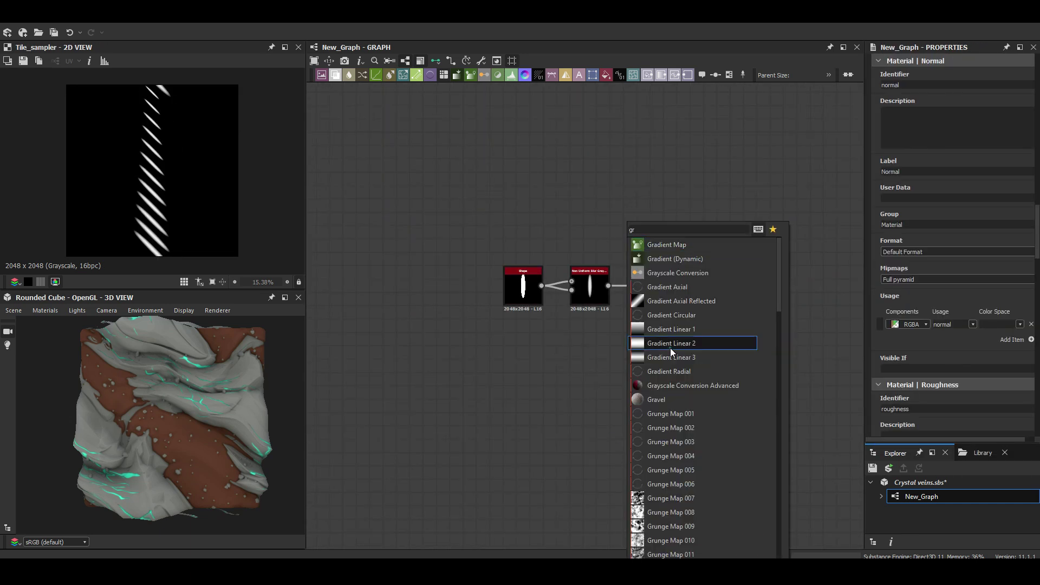
- Feed a Gradient Linear 2 into the Tile Sampler and set Position Random to 0.005
{"action": "left_click", "coordinate": [670, 349]}
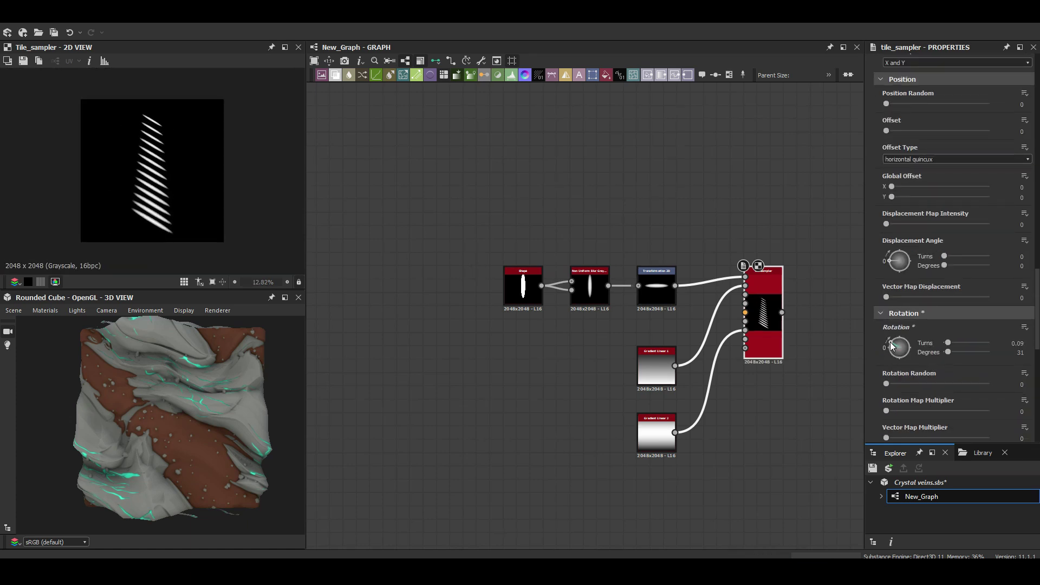
{"action": "scroll", "coordinate": [903, 345], "scroll_direction": "down", "scroll_amount": 5}
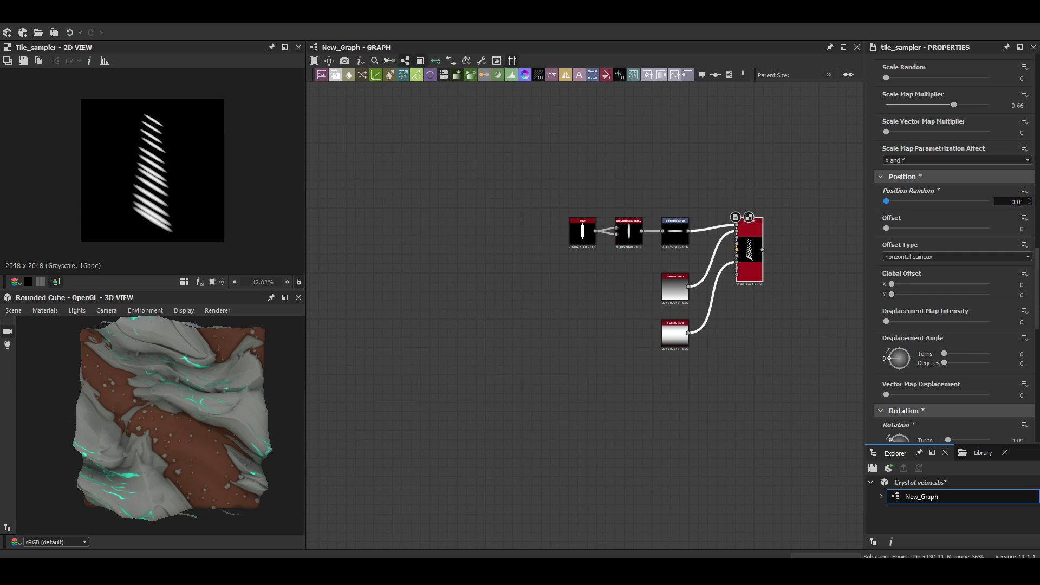
{"action": "type", "text": "05"}
{"action": "key", "text": "Return"}
{"action": "scroll", "coordinate": [159, 150], "scroll_direction": "up", "scroll_amount": 4}
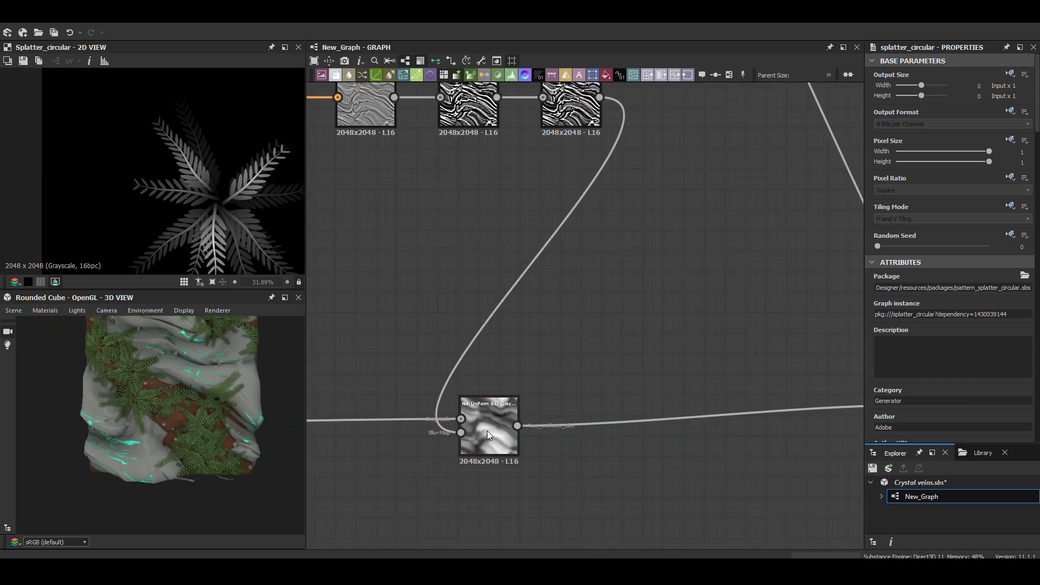
- Inspect the Non Uniform Blur and Directional Warp outputs of the fern stem
{"action": "double_click", "coordinate": [487, 433]}
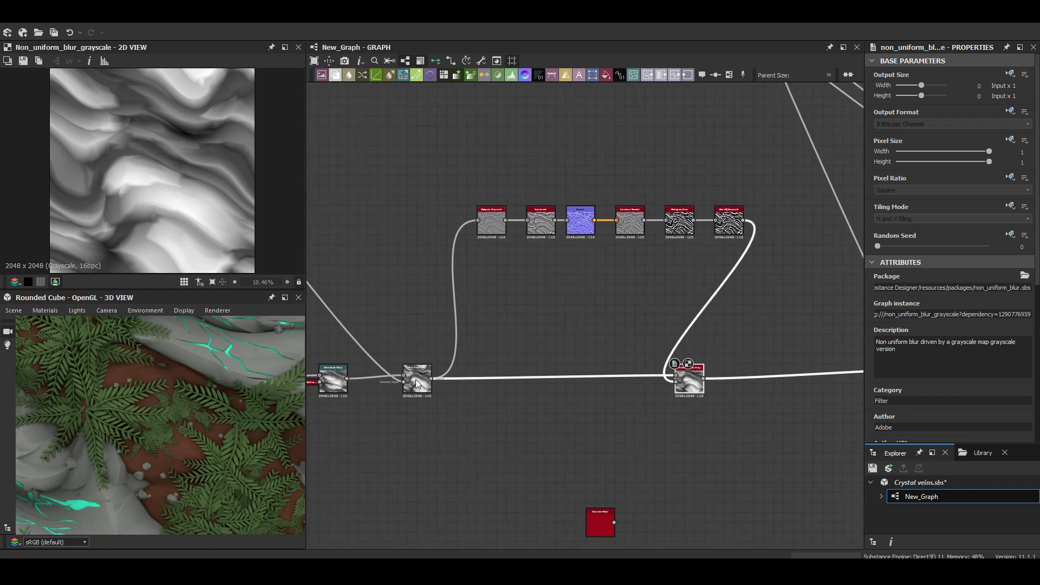
{"action": "left_click", "coordinate": [414, 379]}
{"action": "left_click_drag", "start_coordinate": [220, 415], "coordinate": [136, 339]}
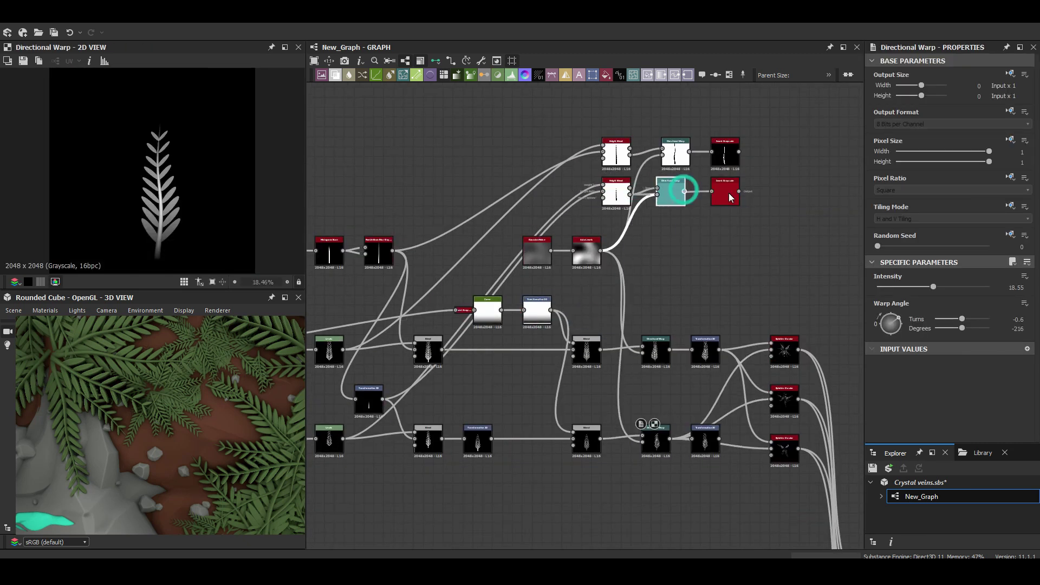
- View the inverted stem mask, reposition the Blend, and set Histogram Scan Position to 0.51
{"action": "left_click", "coordinate": [725, 194]}
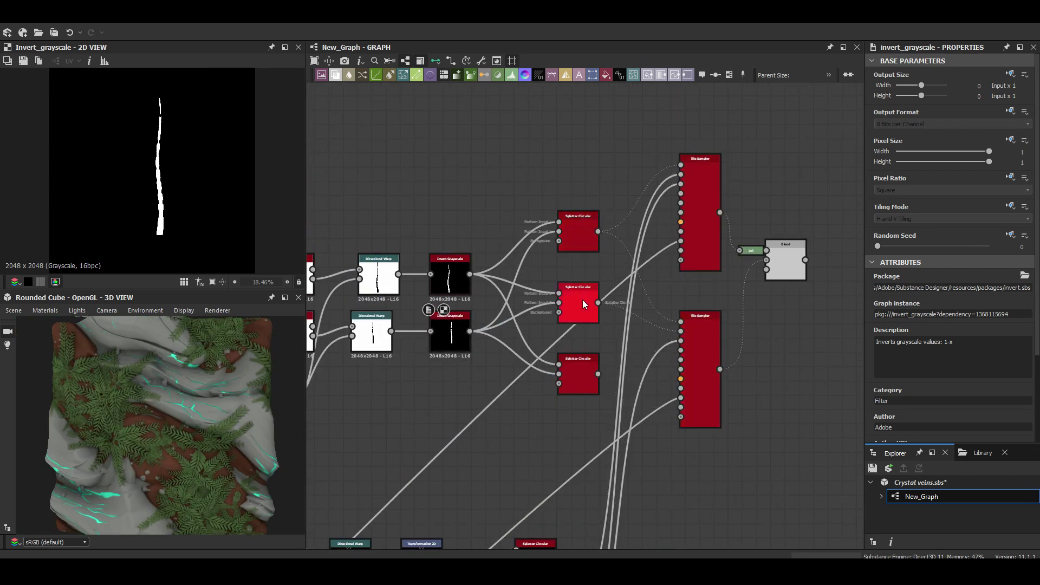
{"action": "left_click_drag", "start_coordinate": [785, 259], "coordinate": [833, 224]}
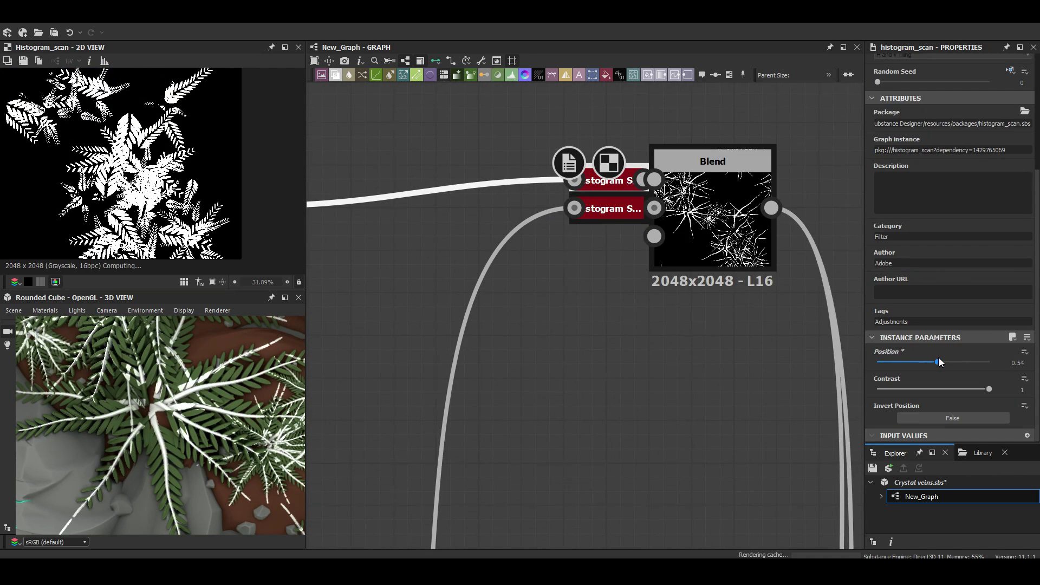
{"action": "left_click_drag", "start_coordinate": [938, 362], "coordinate": [982, 362]}
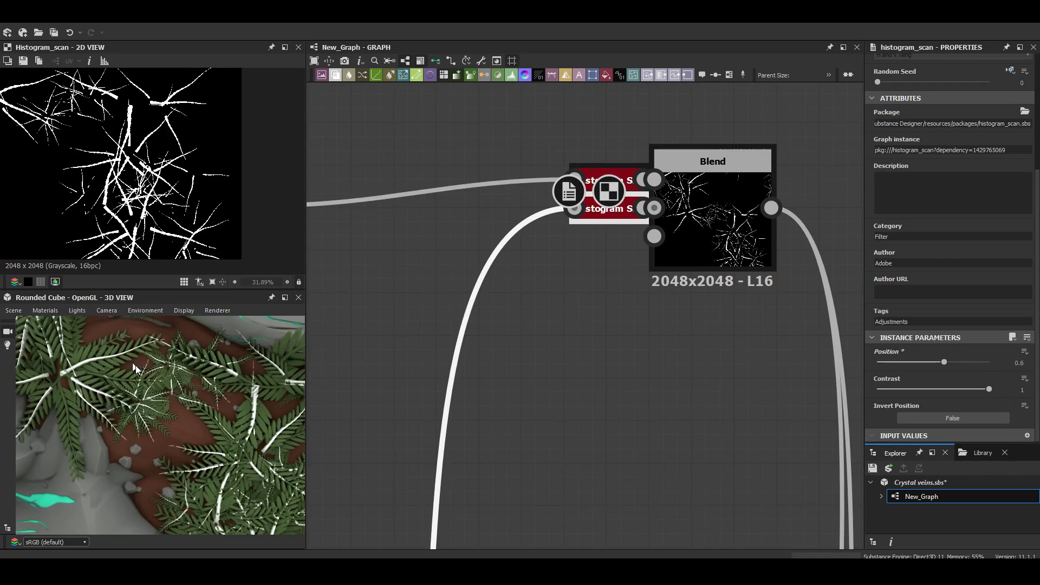
- Review the scattered Tile Sampler twigs and the combined Blend result
{"action": "scroll", "coordinate": [597, 278], "scroll_direction": "down", "scroll_amount": 5}
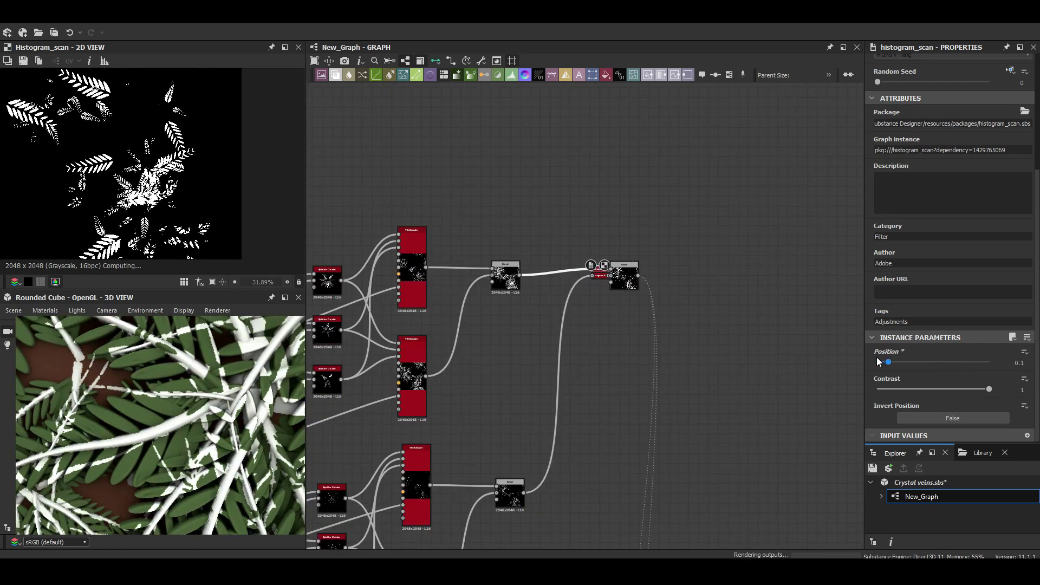
{"action": "left_click", "coordinate": [412, 238]}
{"action": "mouse_move", "coordinate": [512, 304]}
{"action": "middle_mouse_down"}
{"action": "mouse_move", "coordinate": [563, 338]}
{"action": "mouse_move", "coordinate": [519, 243]}
{"action": "middle_mouse_up"}
{"action": "left_click", "coordinate": [485, 354]}
{"action": "scroll", "coordinate": [433, 330], "scroll_direction": "down", "scroll_amount": 6}
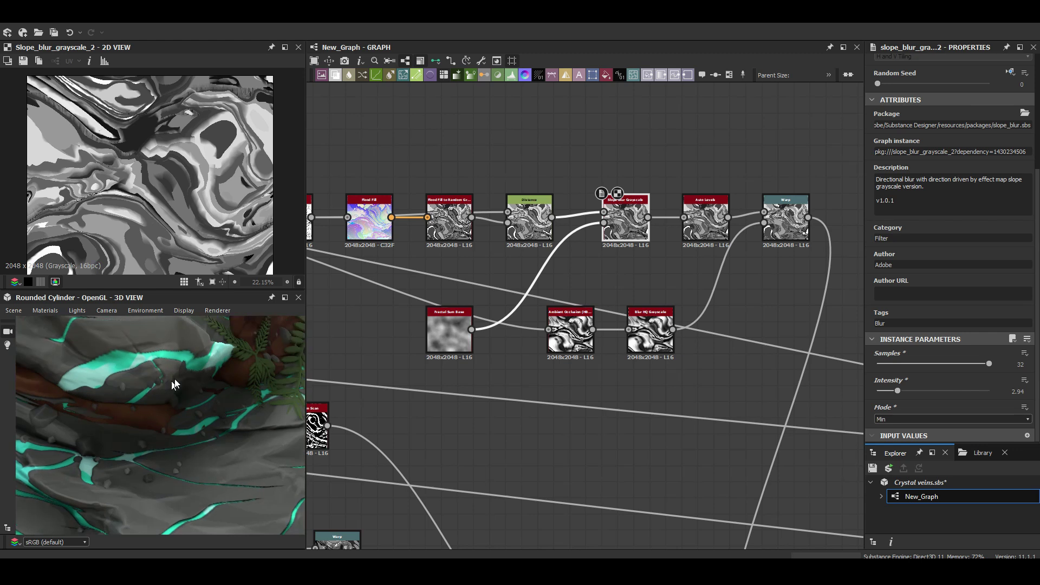
- Zoom the preview onto the ferns and drag Histogram Scan Position down to 0.09
{"action": "left_click_drag", "start_coordinate": [174, 378], "coordinate": [187, 397]}
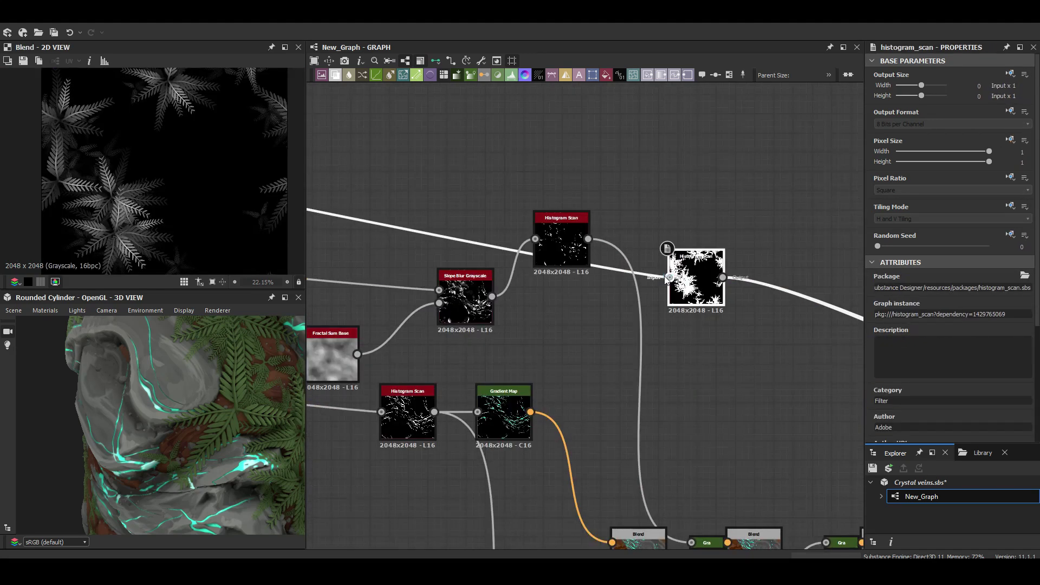
{"action": "left_click_drag", "start_coordinate": [942, 432], "coordinate": [888, 364]}
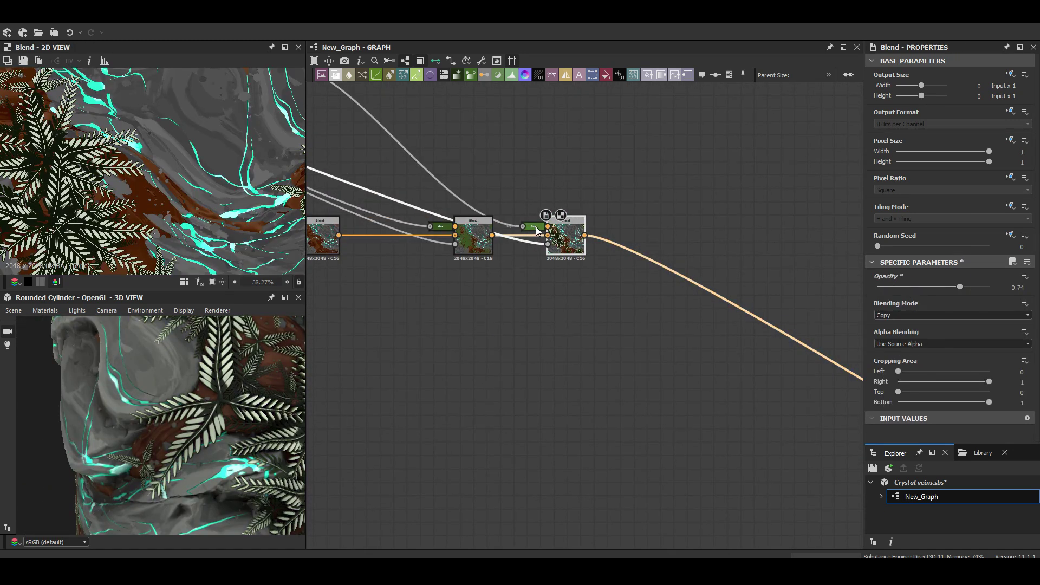
- Brighten the fern green in the Gradient Map by raising its colour stop's value
{"action": "left_click", "coordinate": [537, 230]}
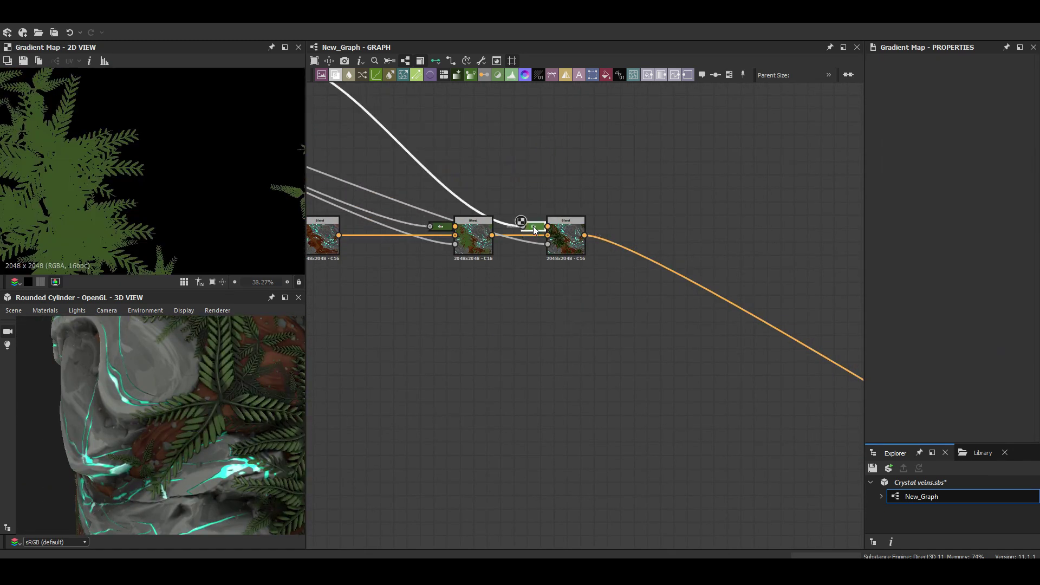
{"action": "double_click", "coordinate": [533, 227]}
{"action": "left_click_drag", "start_coordinate": [457, 338], "coordinate": [459, 338]}
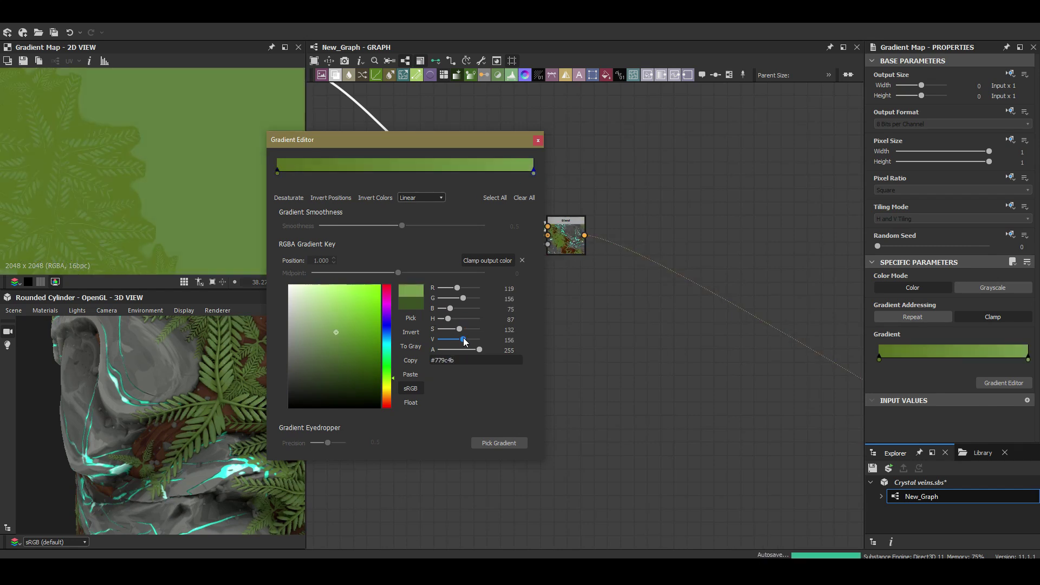
{"action": "left_click_drag", "start_coordinate": [195, 401], "coordinate": [151, 397]}
{"action": "scroll", "coordinate": [150, 397], "scroll_direction": "up", "scroll_amount": 5}
{"action": "left_click", "coordinate": [277, 172]}
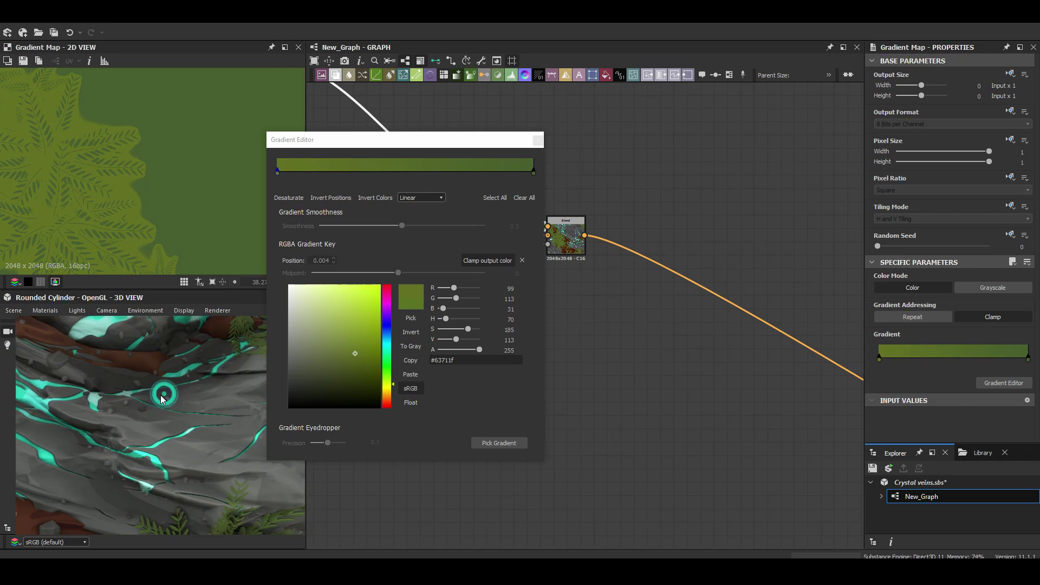
- Add Levels and Blend layers, feeding the middle Blend into the right Blend in Add (Linear Dodge) mode
{"action": "middle_click_drag", "start_coordinate": [487, 264], "coordinate": [531, 264]}
{"action": "scroll", "coordinate": [532, 264], "scroll_direction": "up", "scroll_amount": 3}
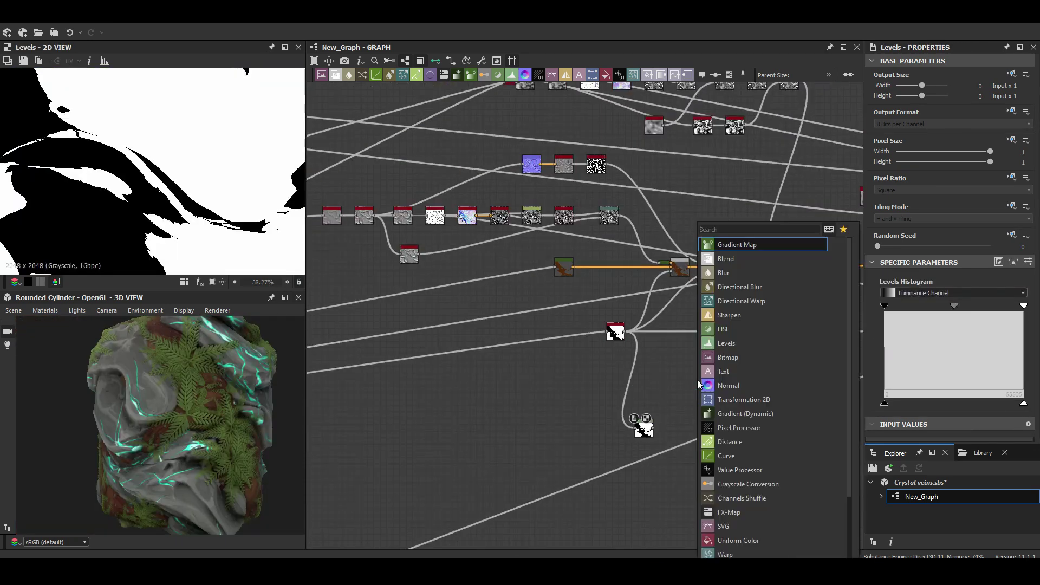
{"action": "left_click", "coordinate": [611, 449]}
{"action": "scroll", "coordinate": [541, 270], "scroll_direction": "down", "scroll_amount": 3}
{"action": "left_click", "coordinate": [528, 151]}
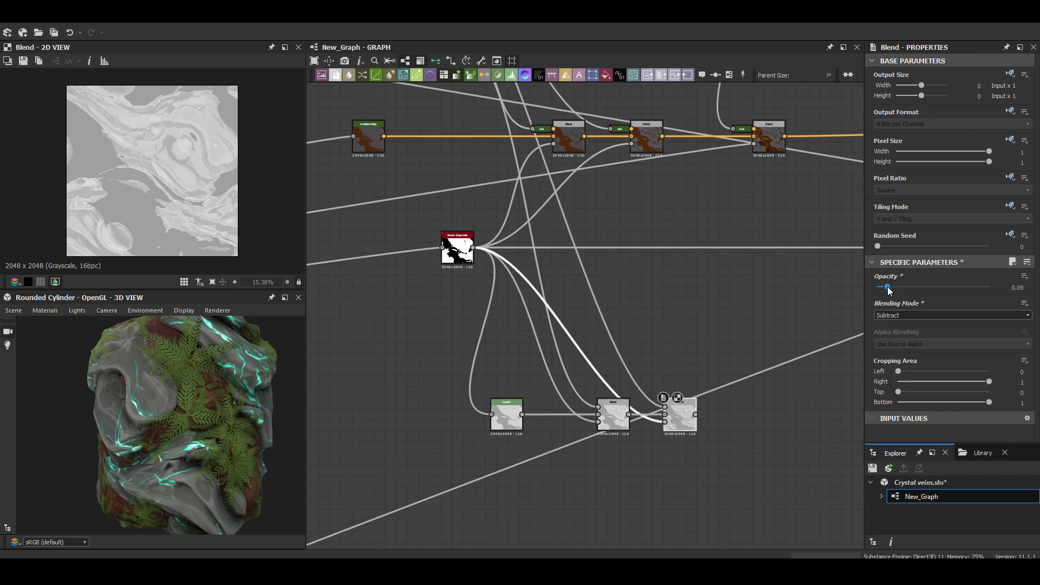
{"action": "left_click", "coordinate": [910, 313]}
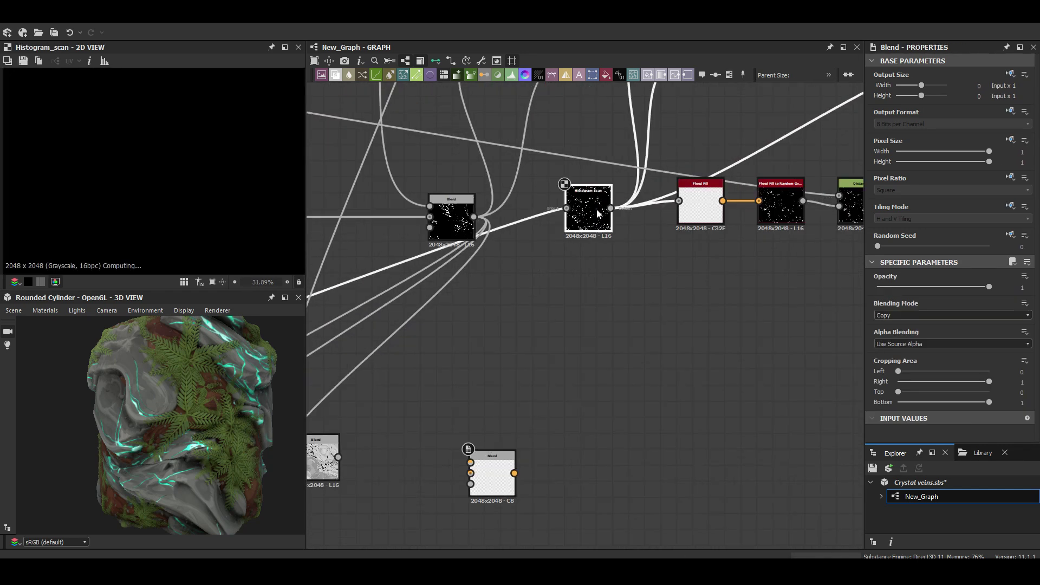
{"action": "left_click_drag", "start_coordinate": [490, 280], "coordinate": [581, 275]}
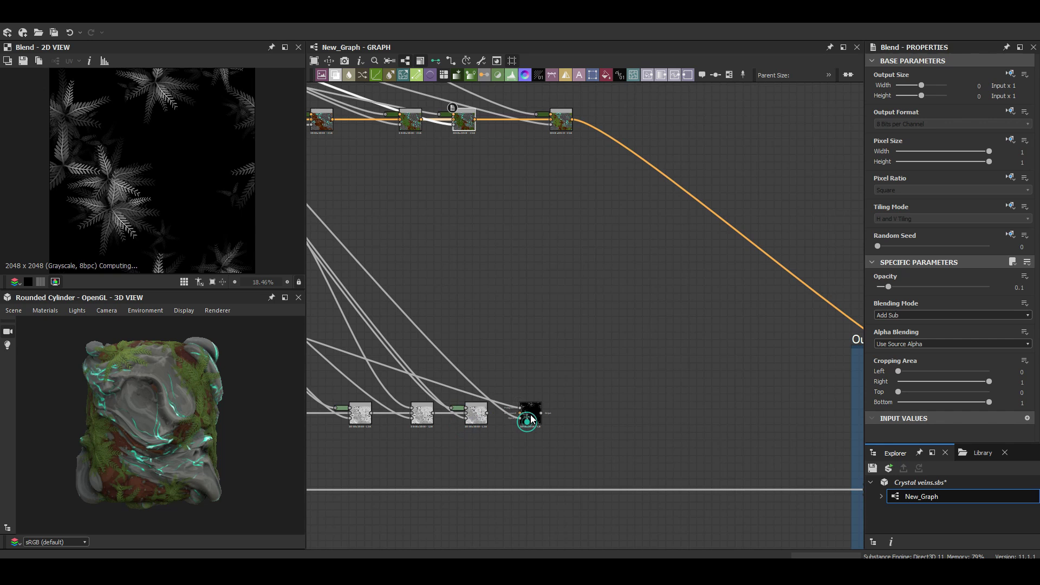
{"action": "left_click", "coordinate": [920, 315]}
{"action": "left_click", "coordinate": [886, 330]}
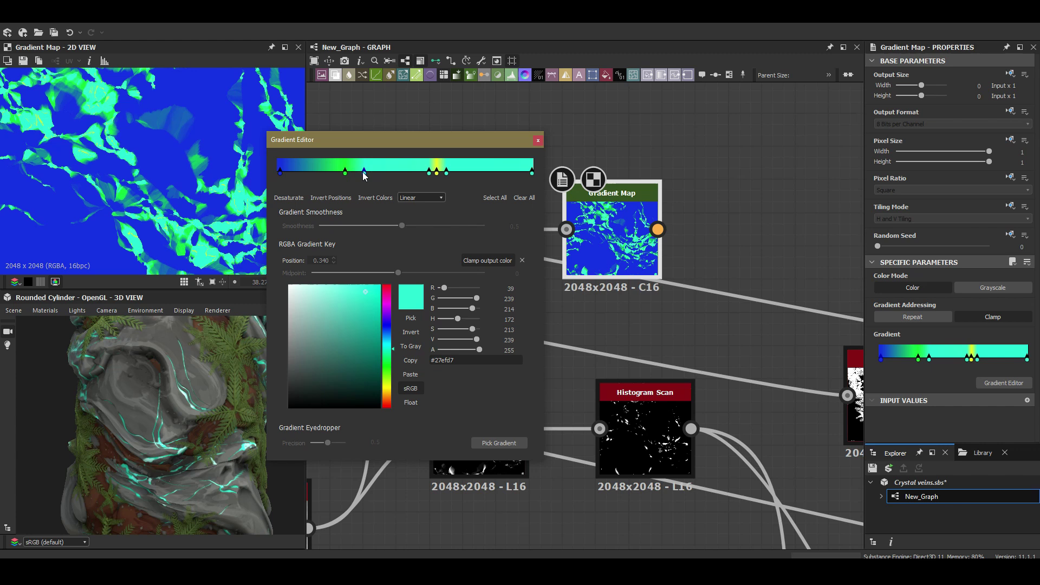
- Close the fern gradient and open the teal crystal Gradient Map's colours for editing
{"action": "left_click", "coordinate": [536, 141]}
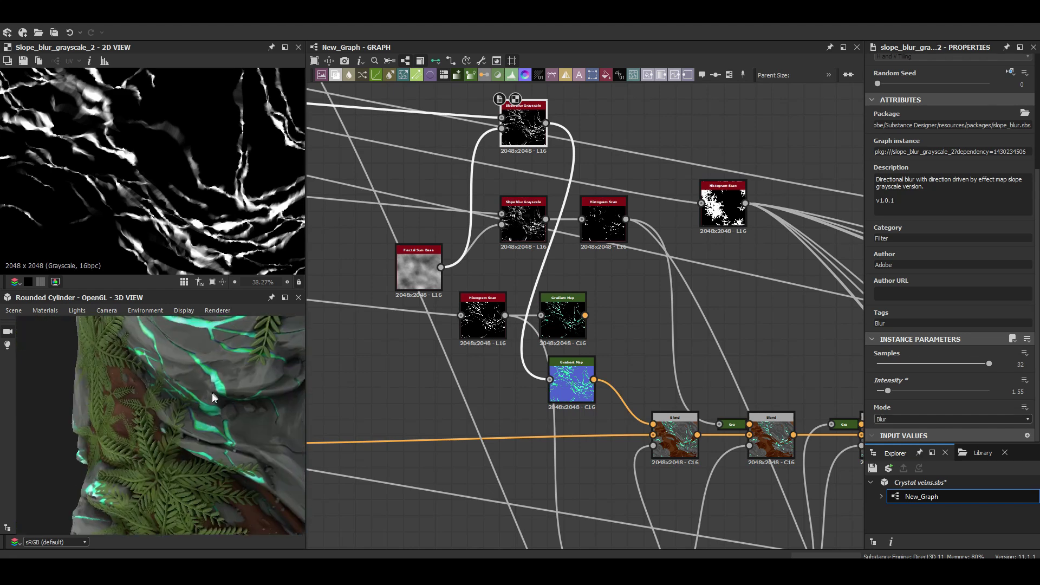
{"action": "left_click", "coordinate": [572, 382]}
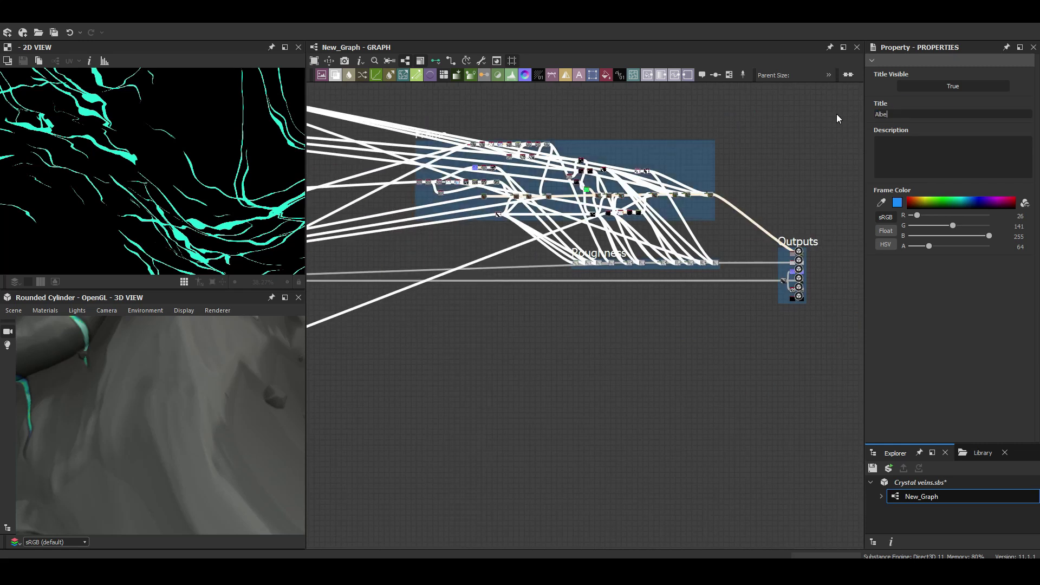
{"action": "left_click", "coordinate": [878, 359]}
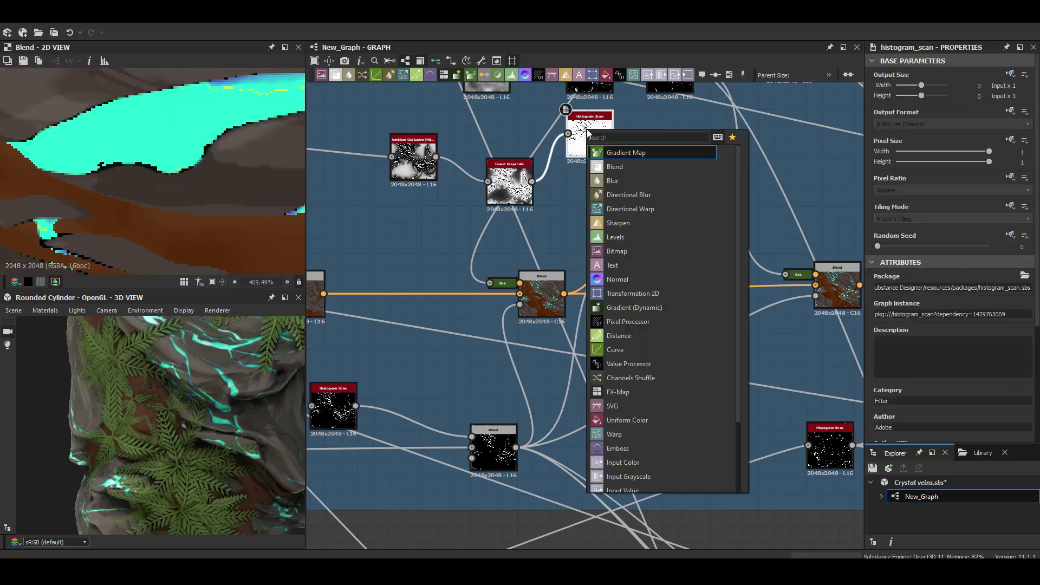
- Lower the Blend node's opacity to 0.18 to soften the crystals
{"action": "left_click", "coordinate": [896, 288]}
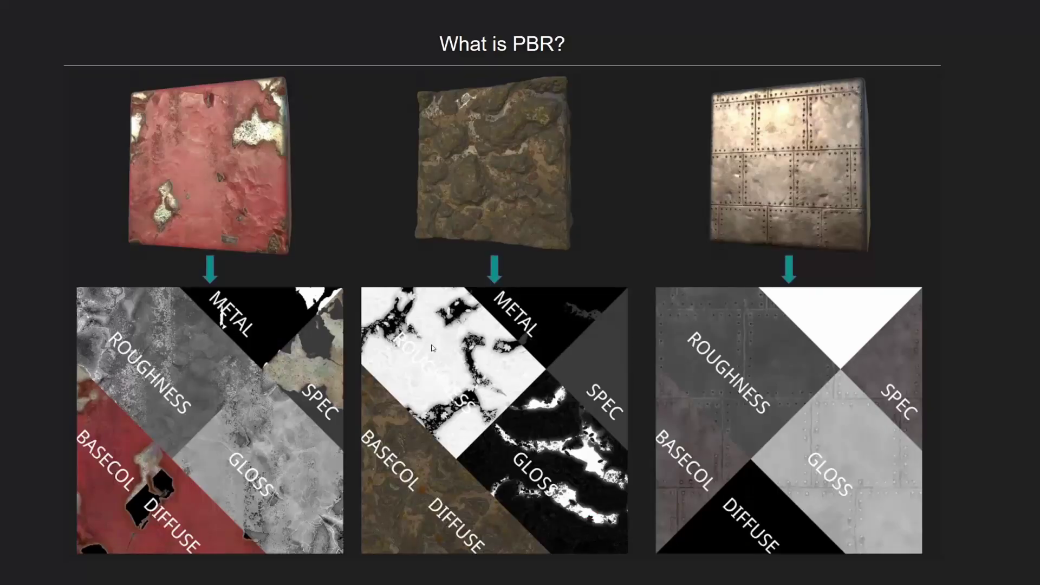
- Advance to the Limitations of PBR slide, then return to the MetalSheet graph
{"action": "left_click", "coordinate": [680, 423]}
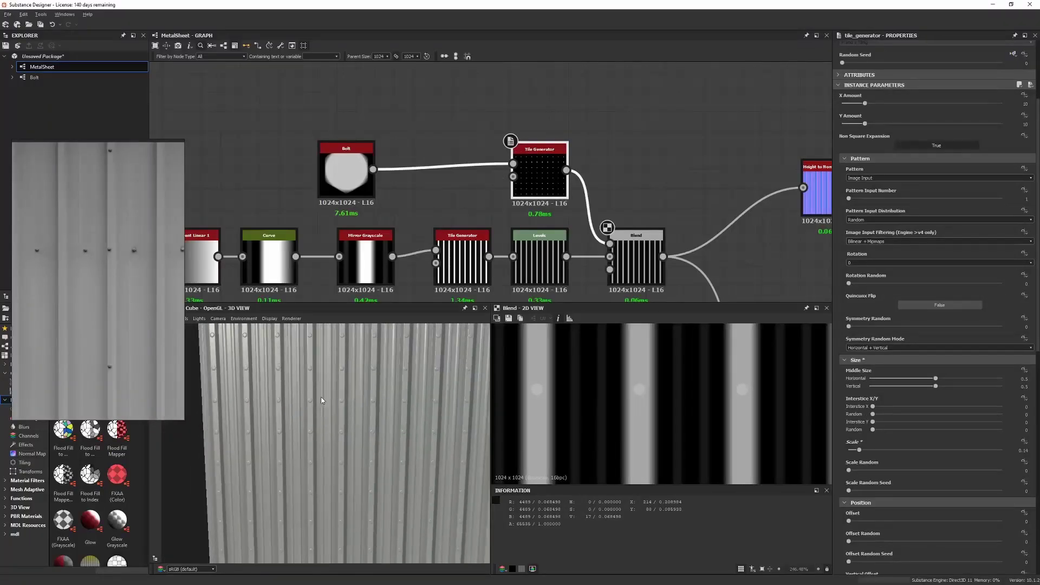
{"action": "scroll", "coordinate": [321, 400], "scroll_direction": "up", "scroll_amount": 3}
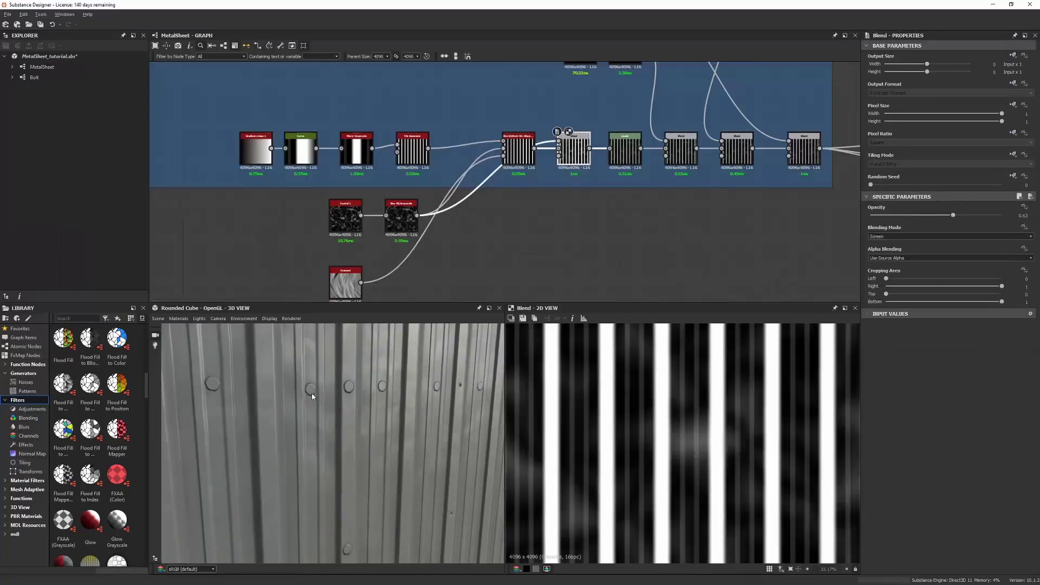
- Turn the sheet head-on and darken its Uniform Color to deep blue
{"action": "left_click_drag", "start_coordinate": [245, 416], "coordinate": [340, 430]}
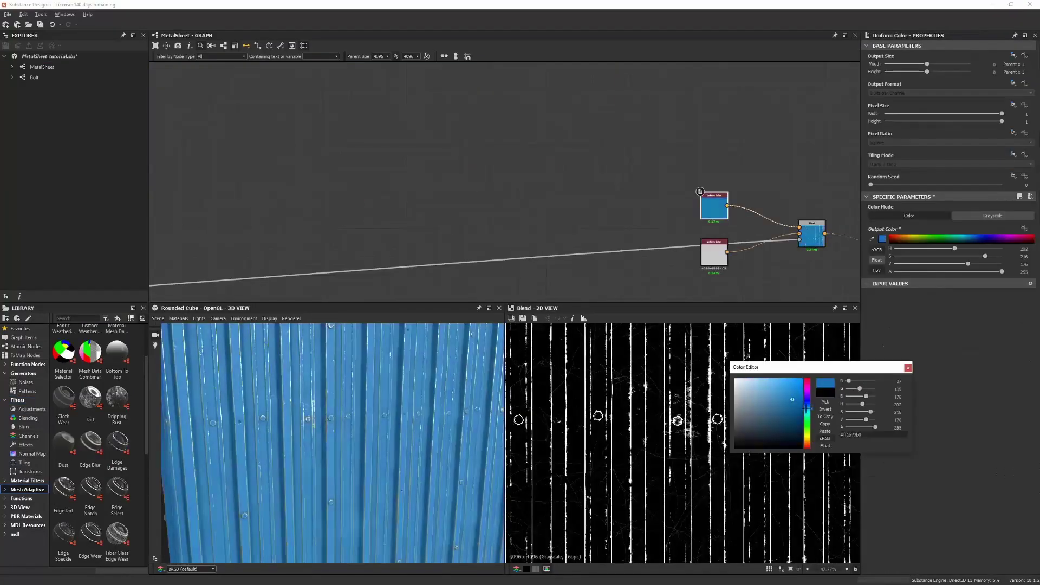
{"action": "left_click_drag", "start_coordinate": [807, 407], "coordinate": [797, 410]}
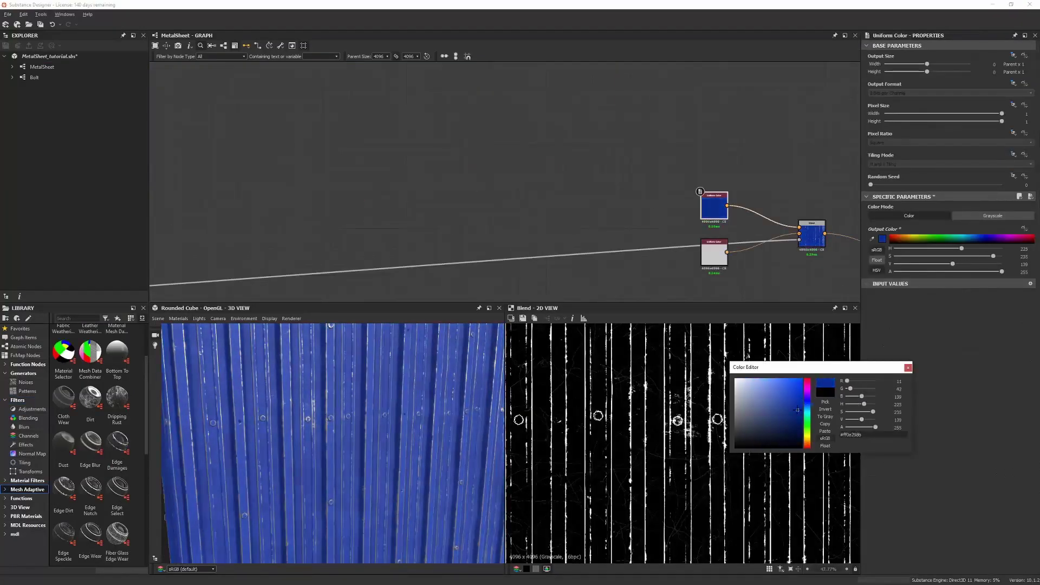